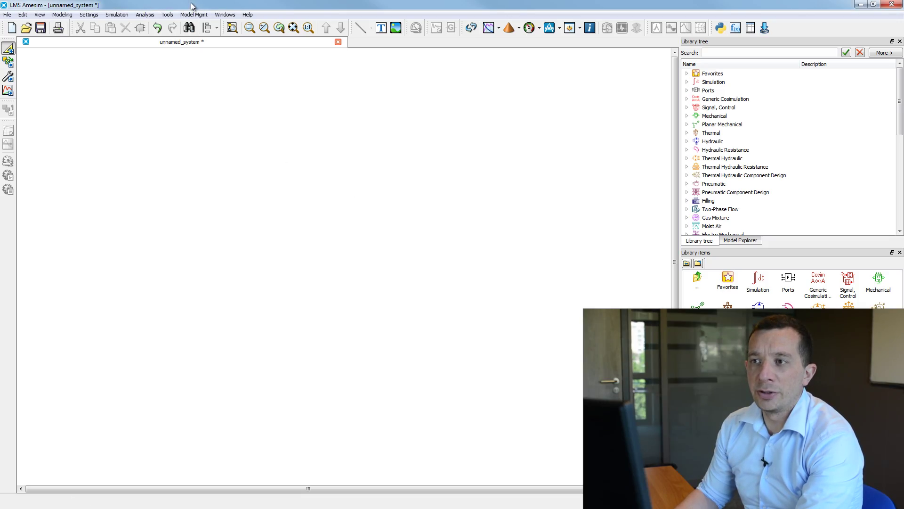
Step: Open LMS Amesim's Tools menu, which lists the CAD2AME launcher
click(166, 14)
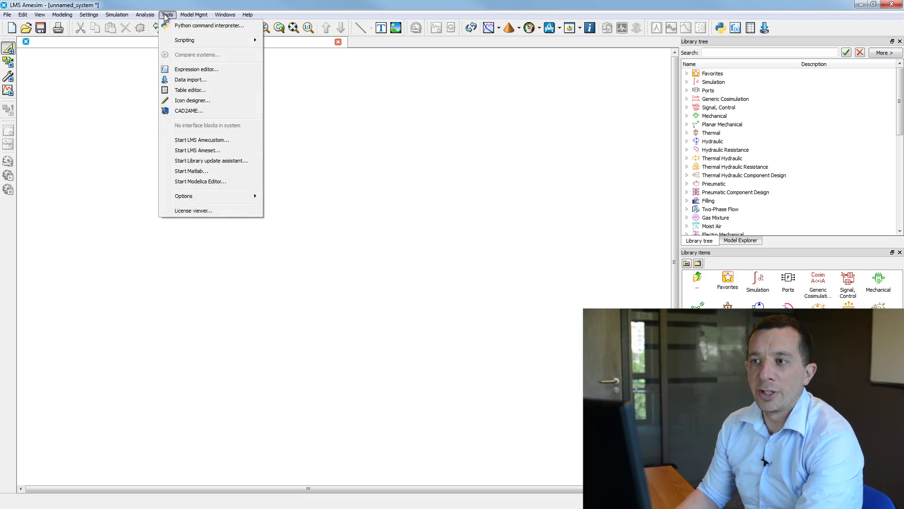
Step: Launch CAD2AME full-screen and import CAD\lubrication_system.x_t
click(208, 111)
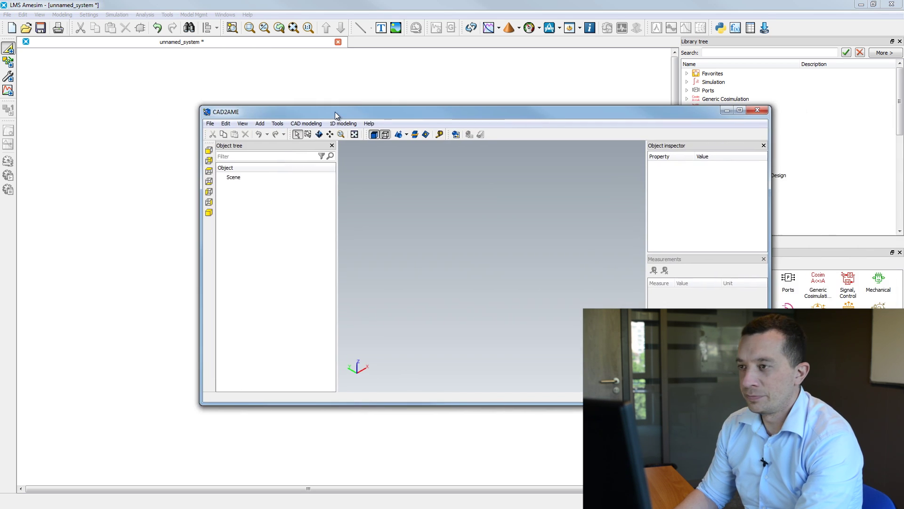
double_click(335, 115)
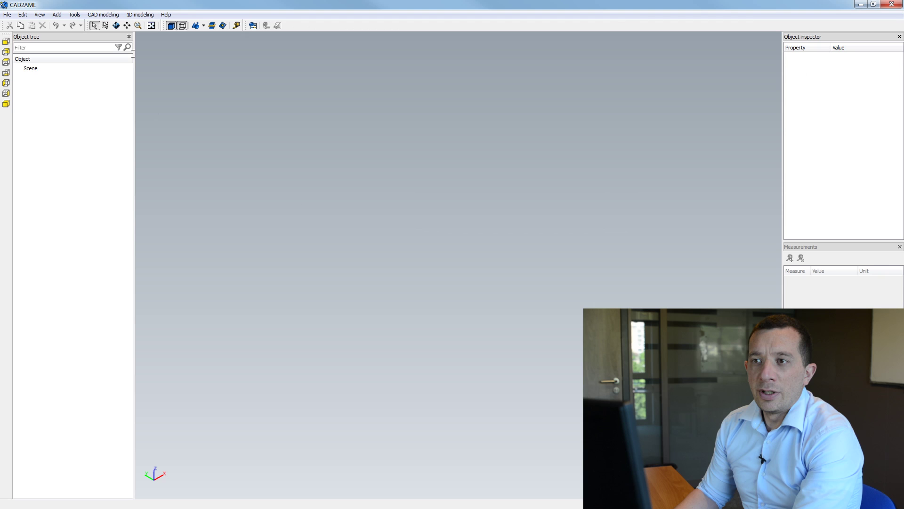
click(8, 14)
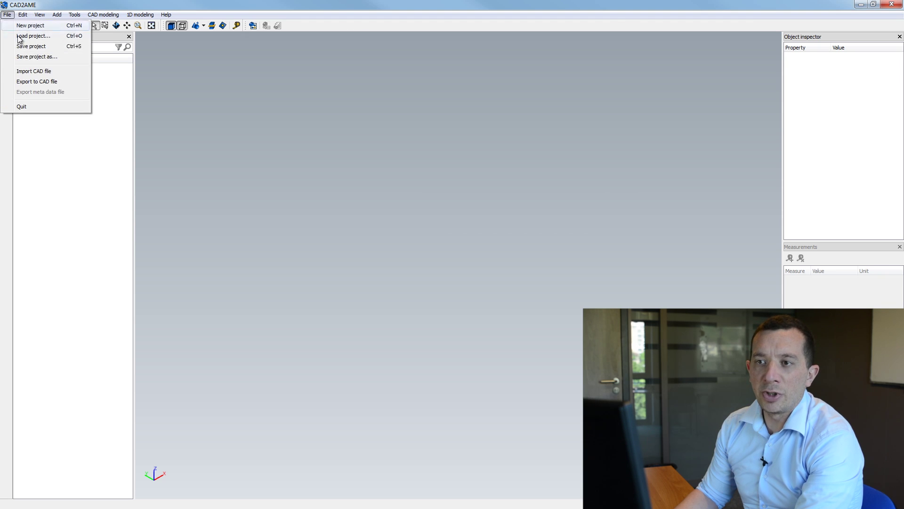
click(46, 75)
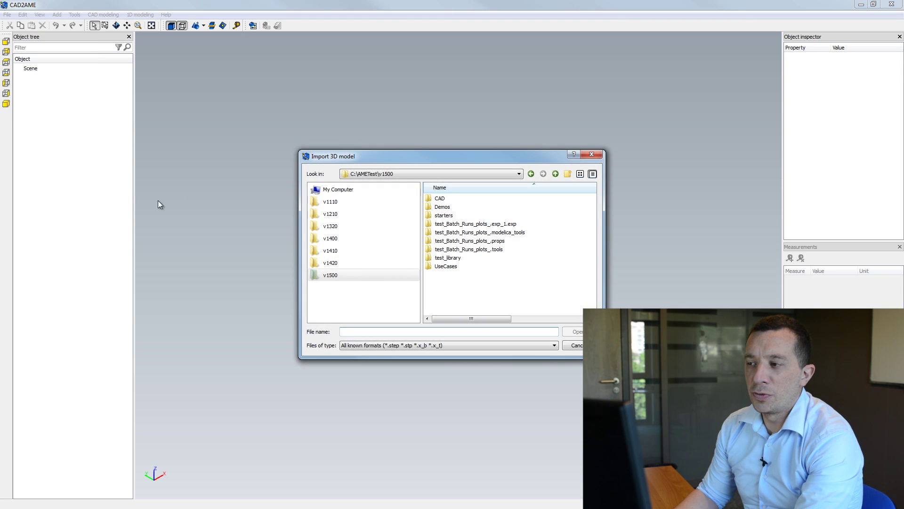
double_click(470, 199)
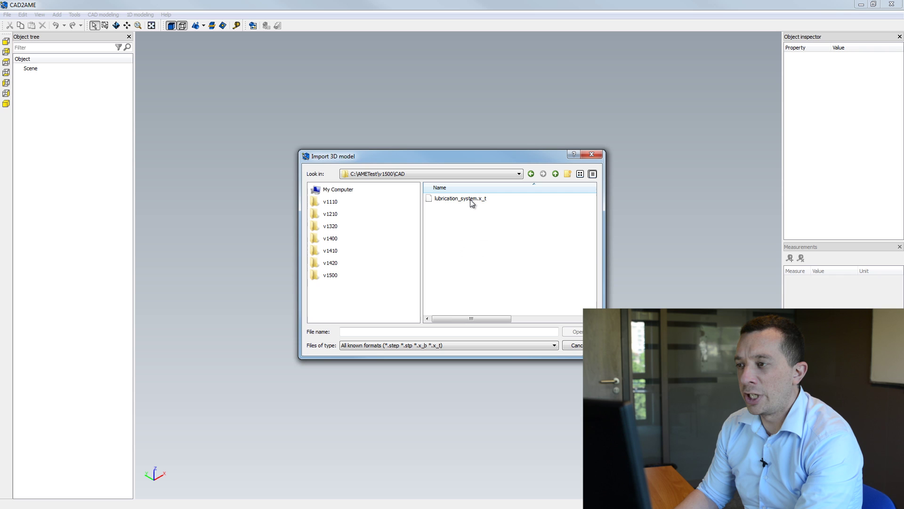
click(470, 200)
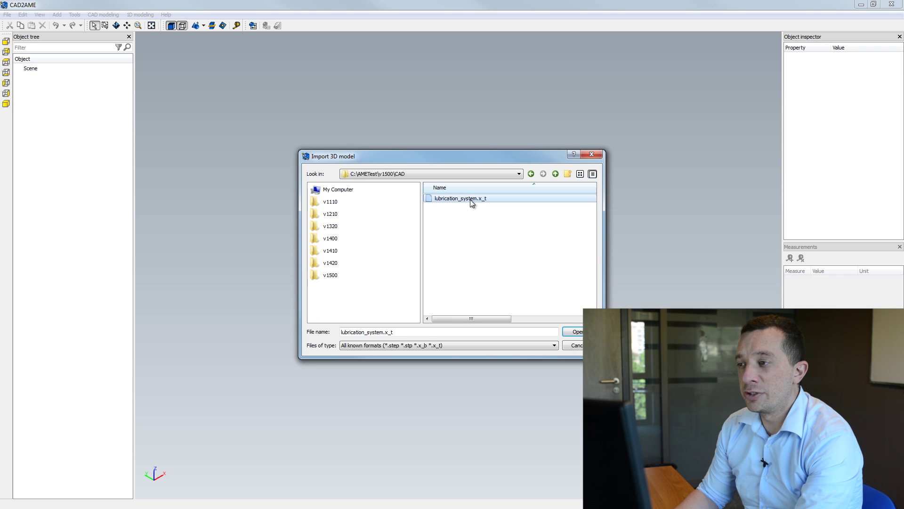
click(577, 332)
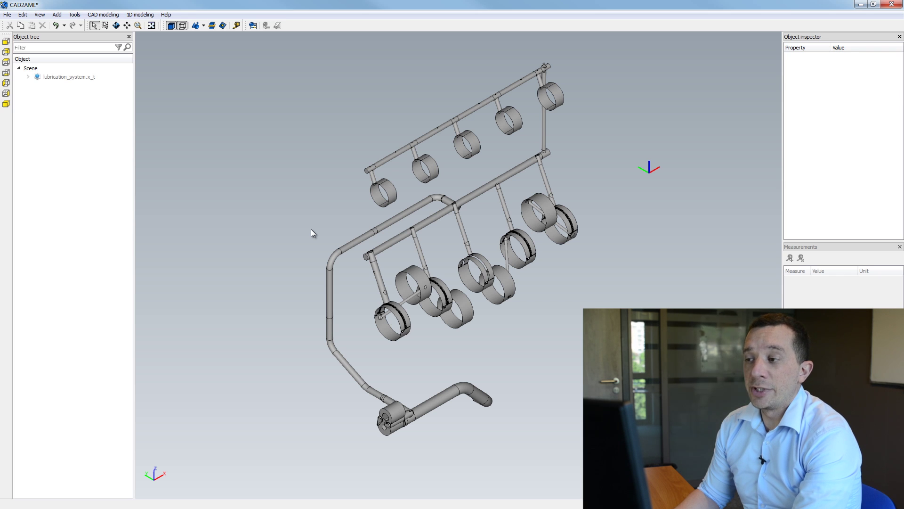
Step: Select body_56 and define a split cutting plane from the middle rod's edge
click(449, 211)
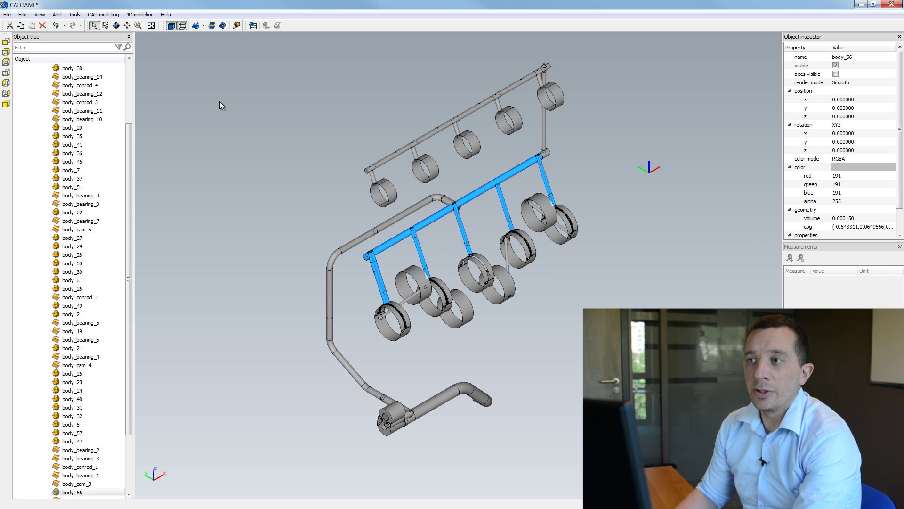
click(212, 25)
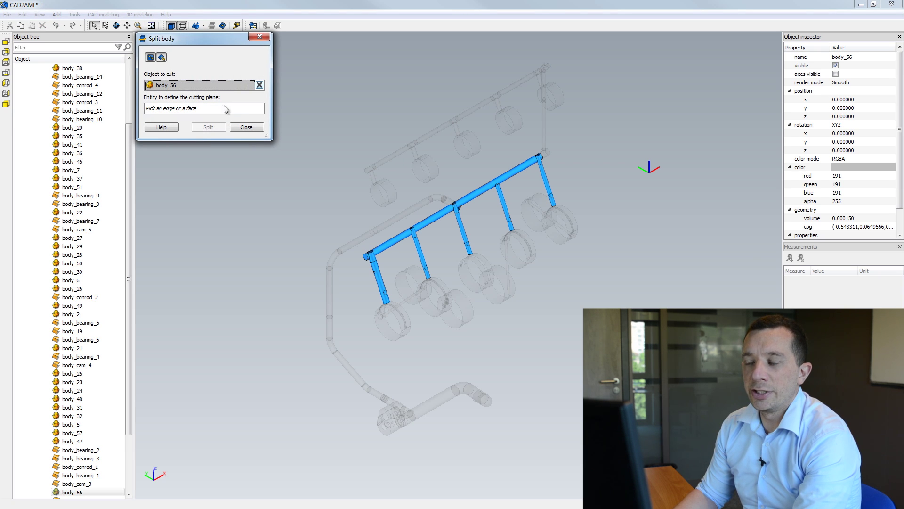
click(239, 108)
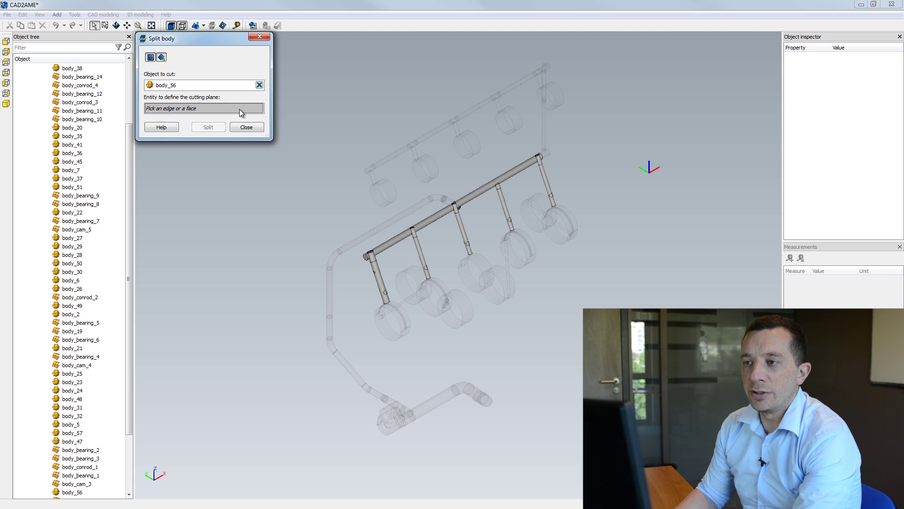
click(463, 230)
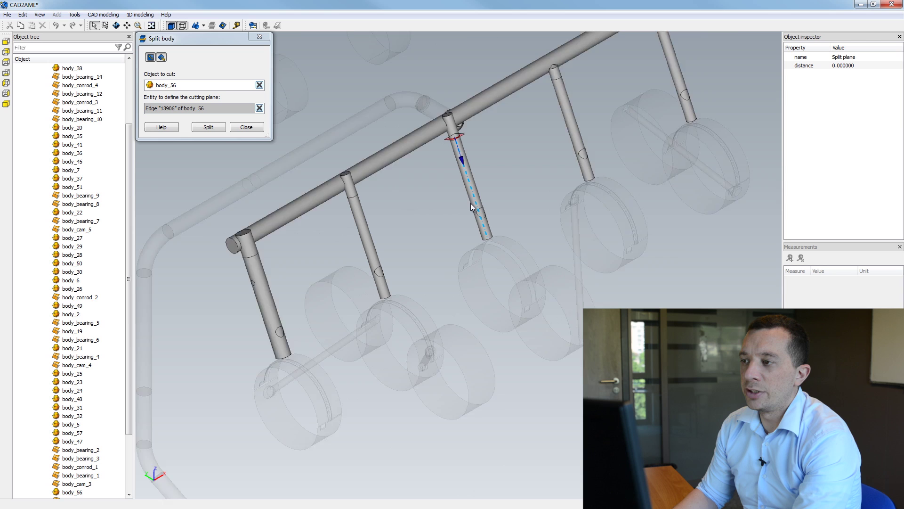
Step: Disable plane auto-resize, stretch the plane along the shaft, and split off body_62
scroll(471, 203, up, 5)
scroll(488, 115, down, 2)
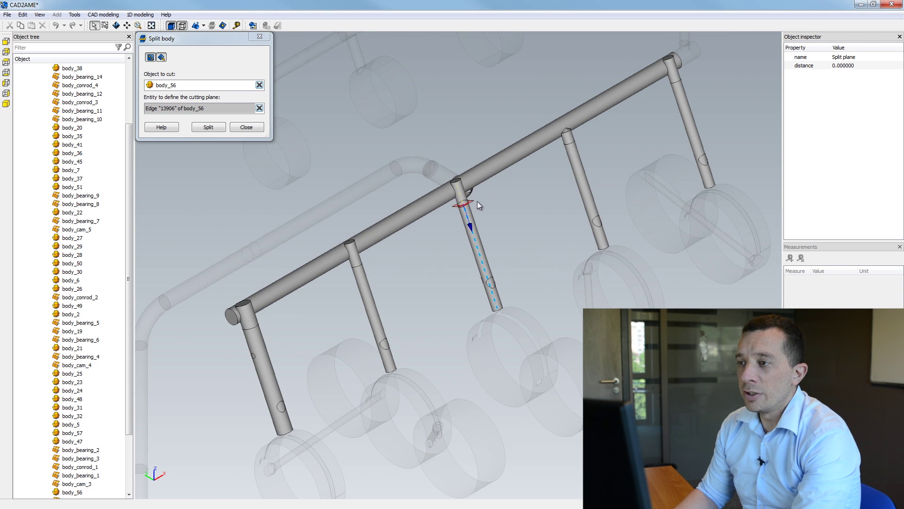
click(150, 58)
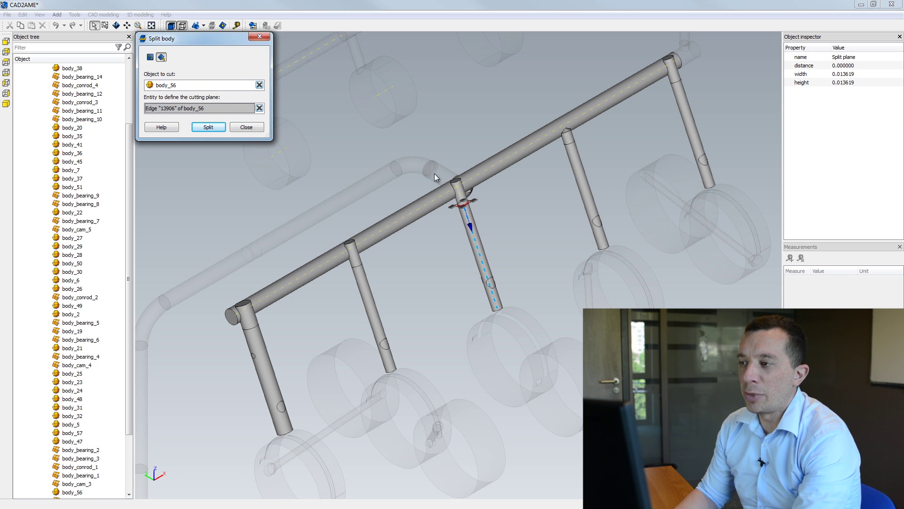
click(474, 198)
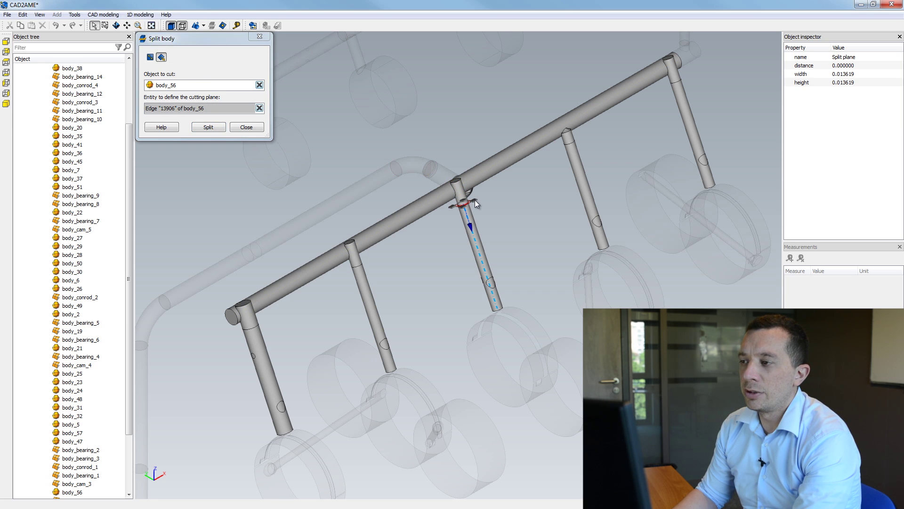
drag(474, 200, 738, 49)
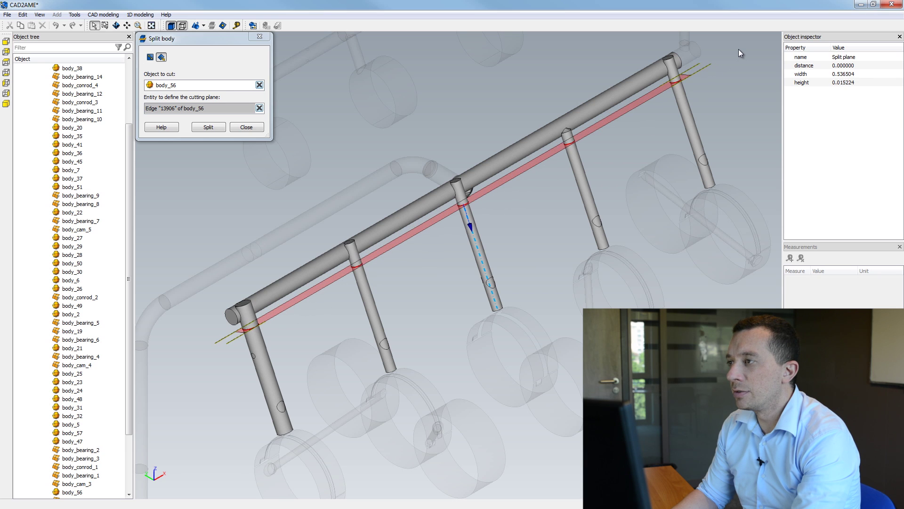
click(208, 128)
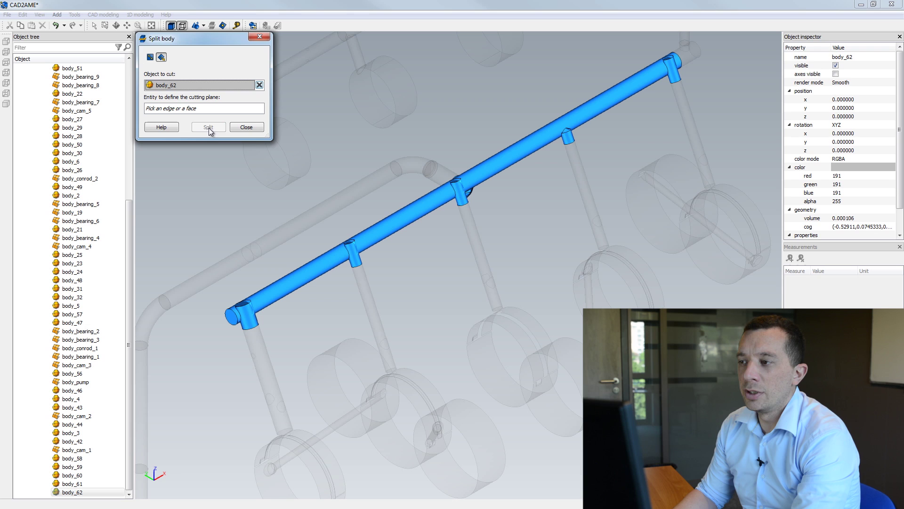
Step: Confirm rods body_56–60 and shaft body_62 are separate, then enter 1D modelling on body_58
click(250, 129)
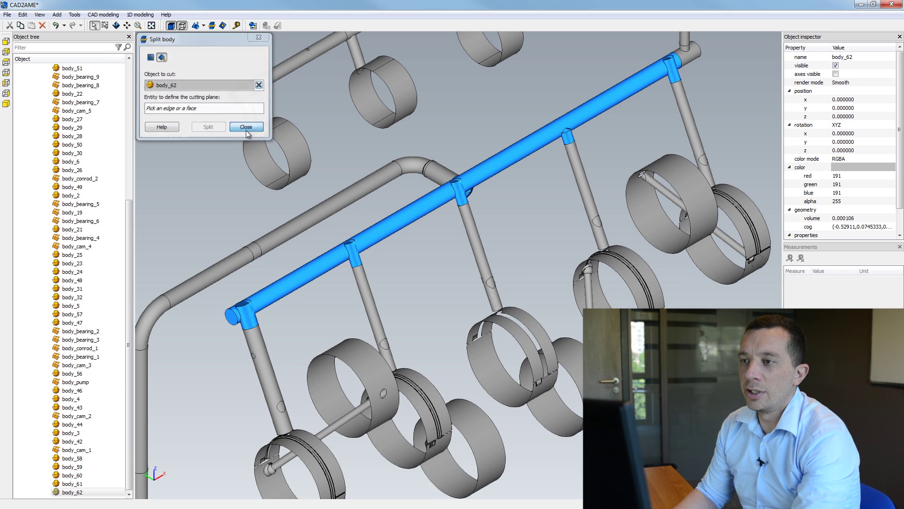
click(257, 345)
click(370, 299)
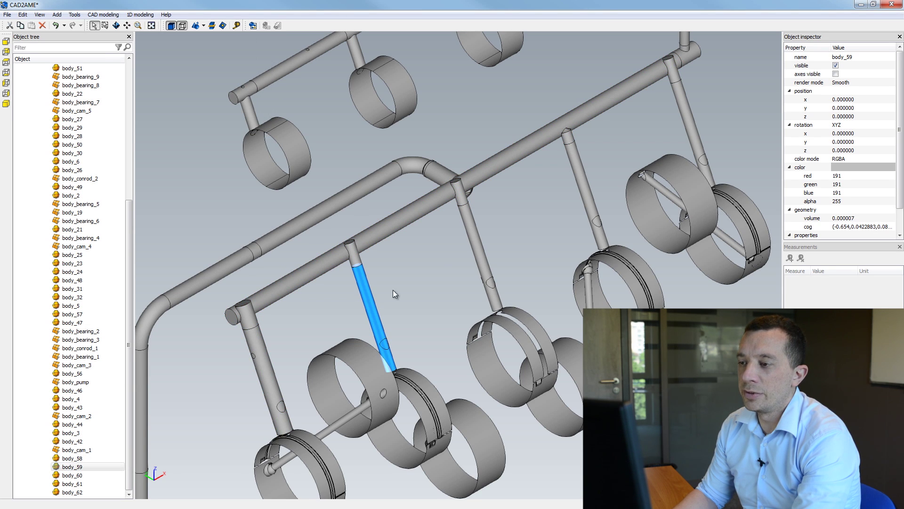
click(478, 247)
click(588, 191)
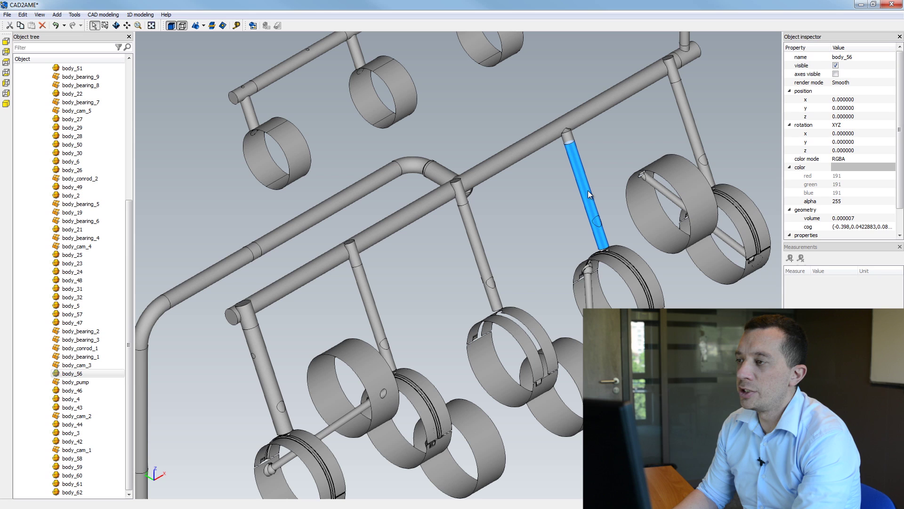
click(570, 118)
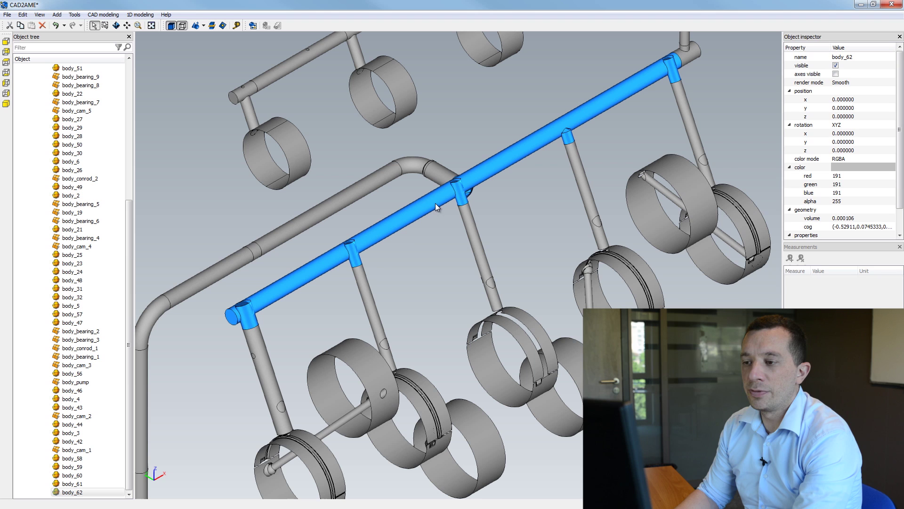
click(253, 26)
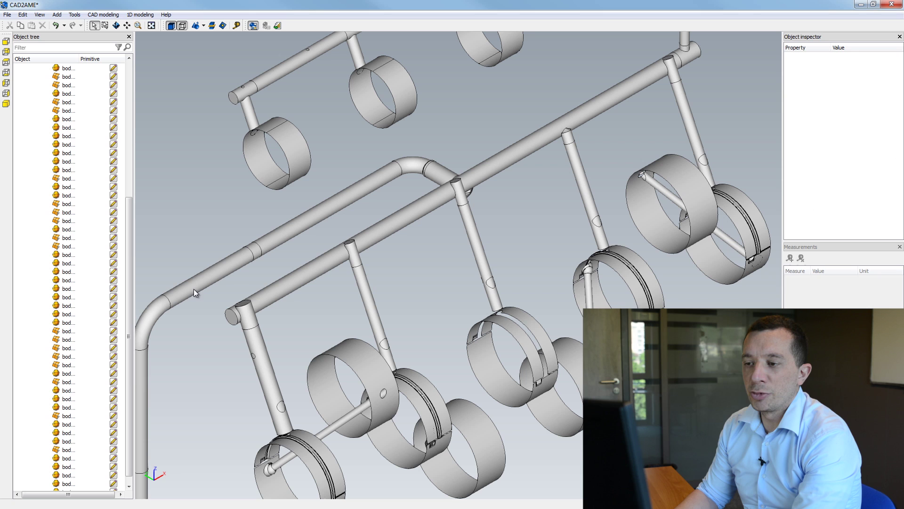
click(263, 362)
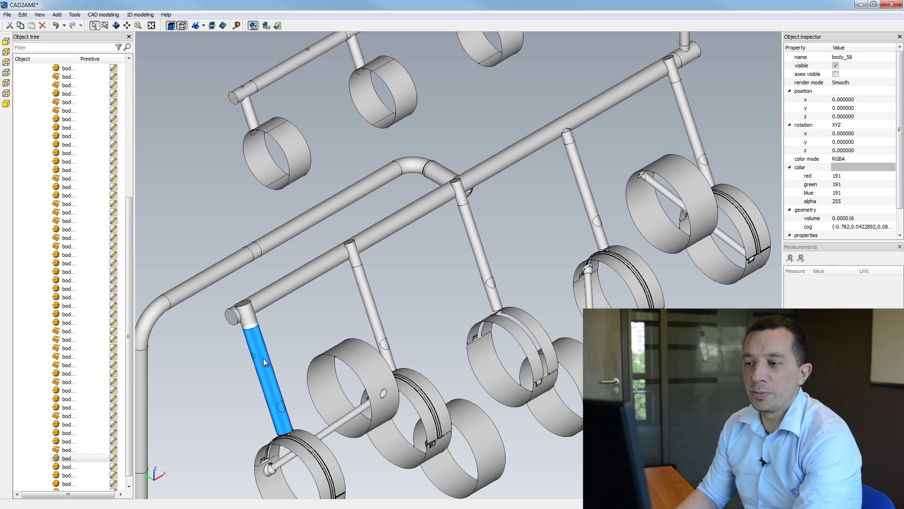
Step: Assign body_58 a Fluid Pipe primitive with automatically computed ports and parameters
click(267, 26)
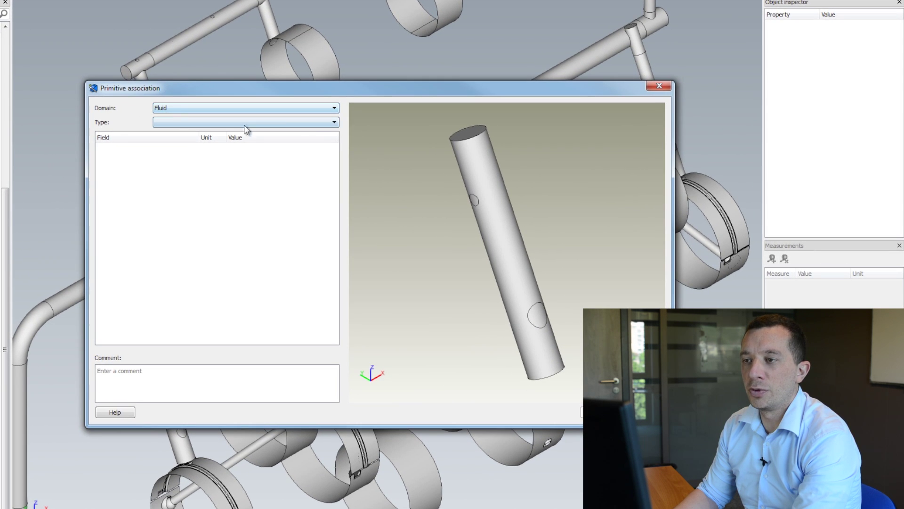
click(334, 123)
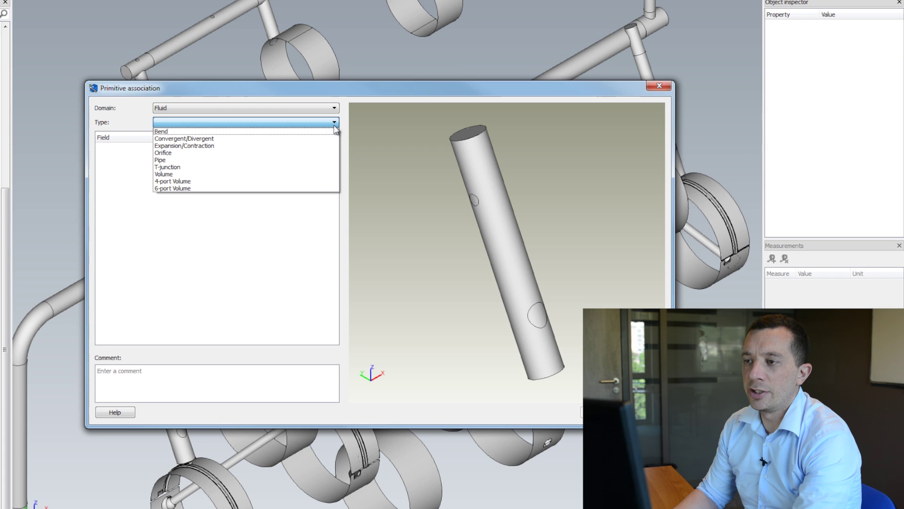
click(324, 160)
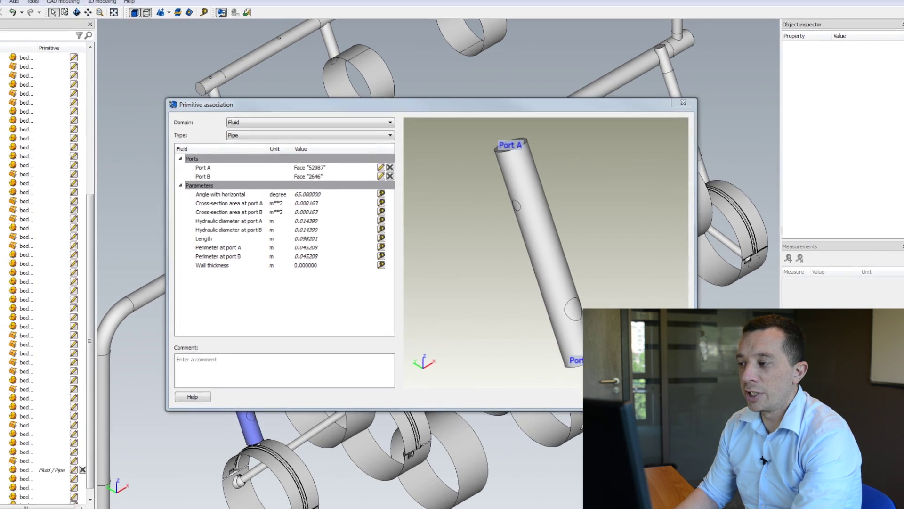
key(Return)
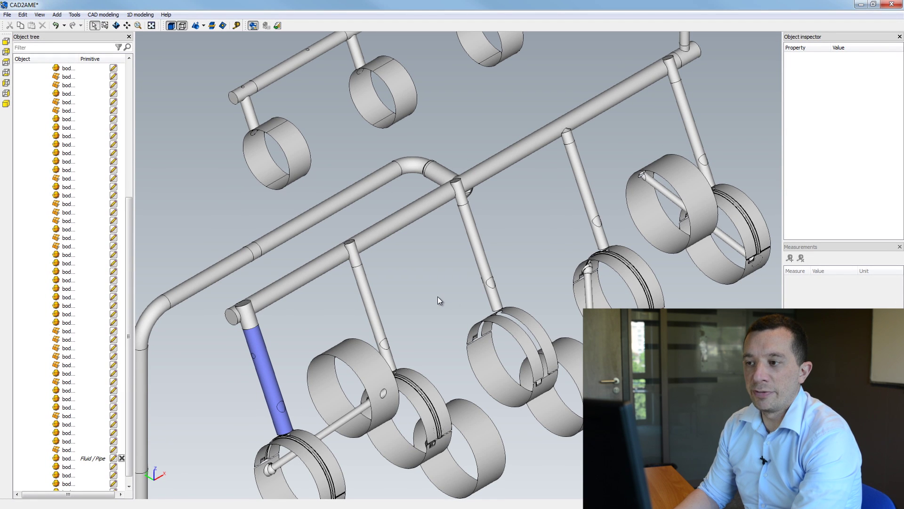
Step: Make the left pipe elbow a Fluid Bend primitive (90° angle, 0.03 m radius)
middle_drag(436, 296, 513, 258)
click(237, 265)
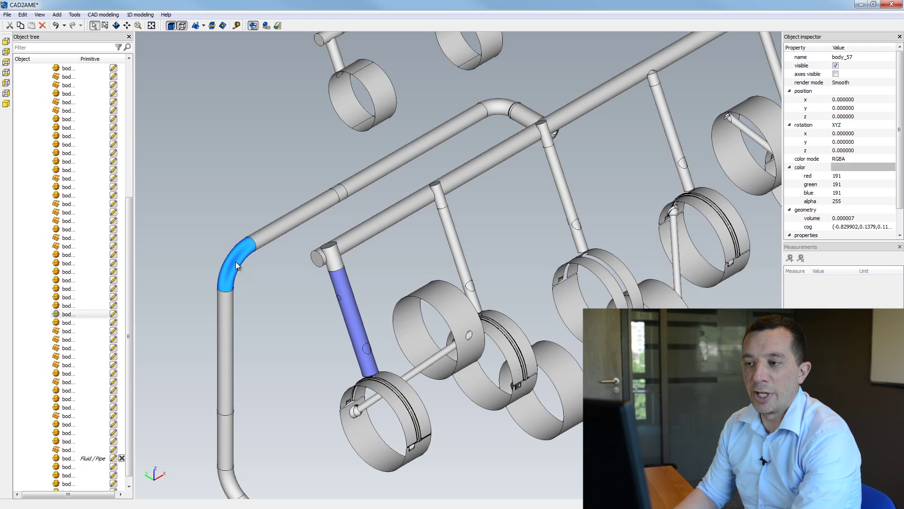
click(267, 25)
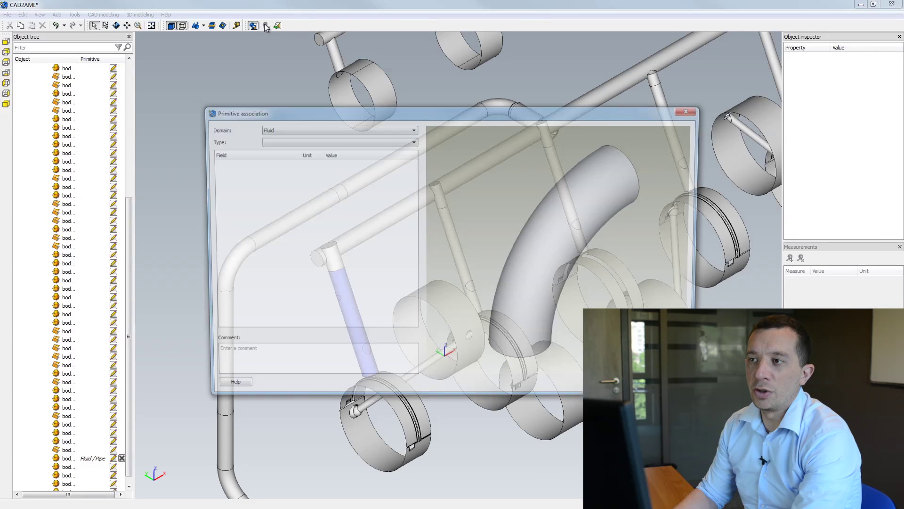
click(413, 141)
click(409, 149)
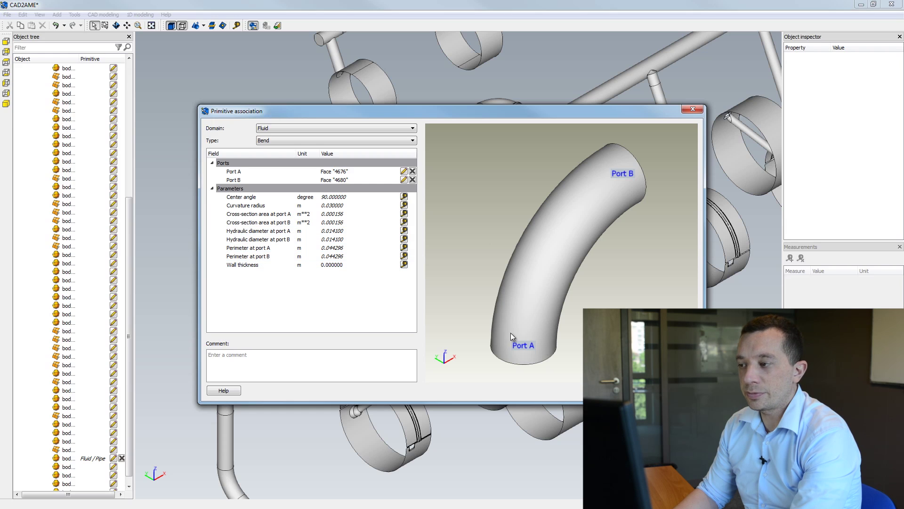
click(631, 391)
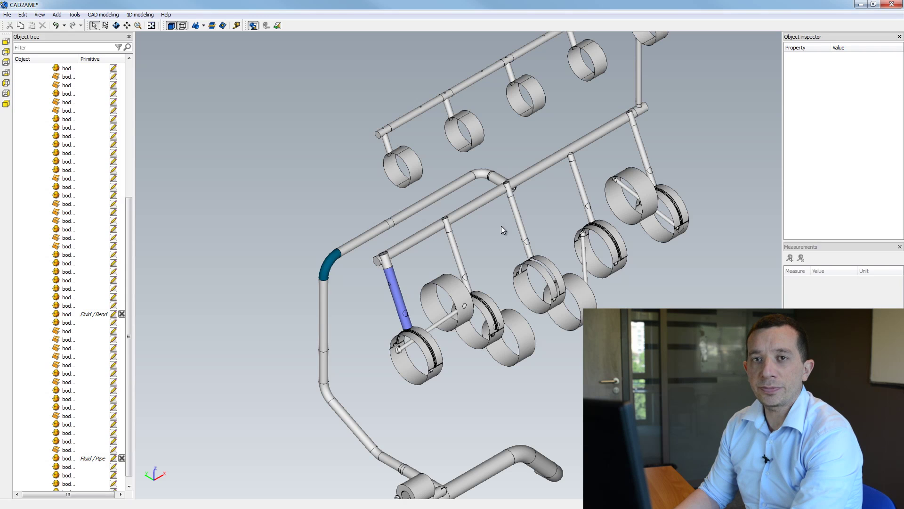
Step: Close CAD2AME without saving and relaunch it maximized from Amesim's Tools menu
click(891, 4)
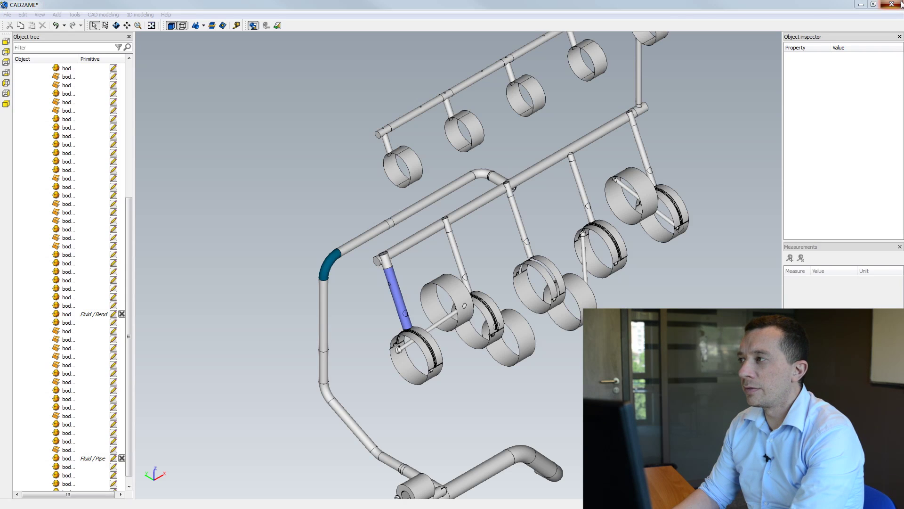
click(469, 270)
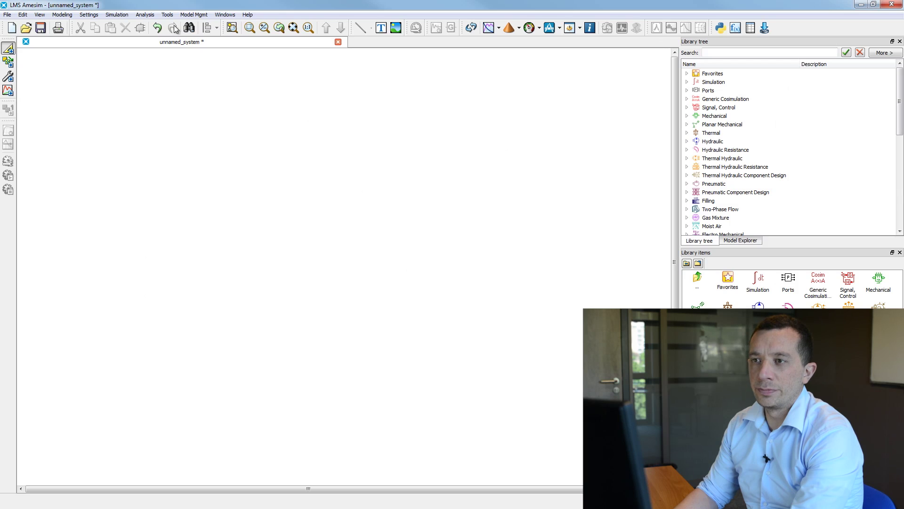
click(168, 14)
click(191, 112)
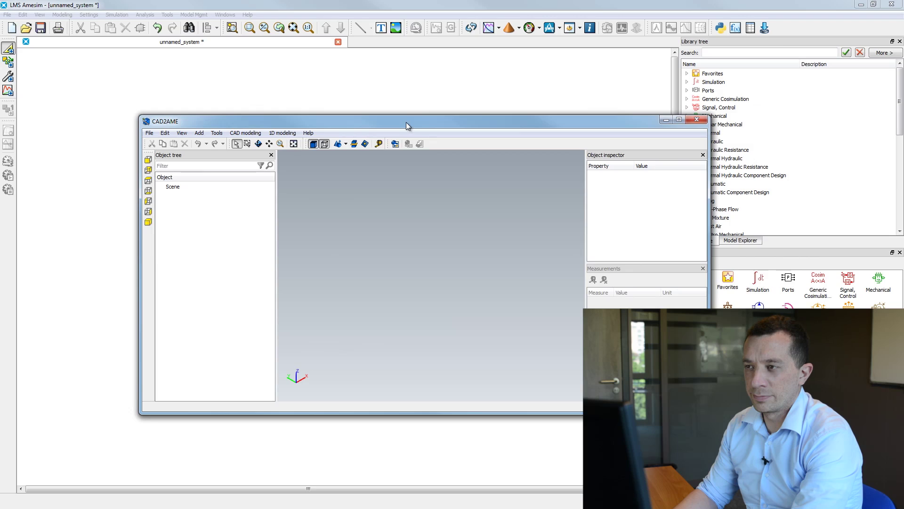
double_click(405, 123)
Step: Load the lubrication_system.amecad project
click(7, 15)
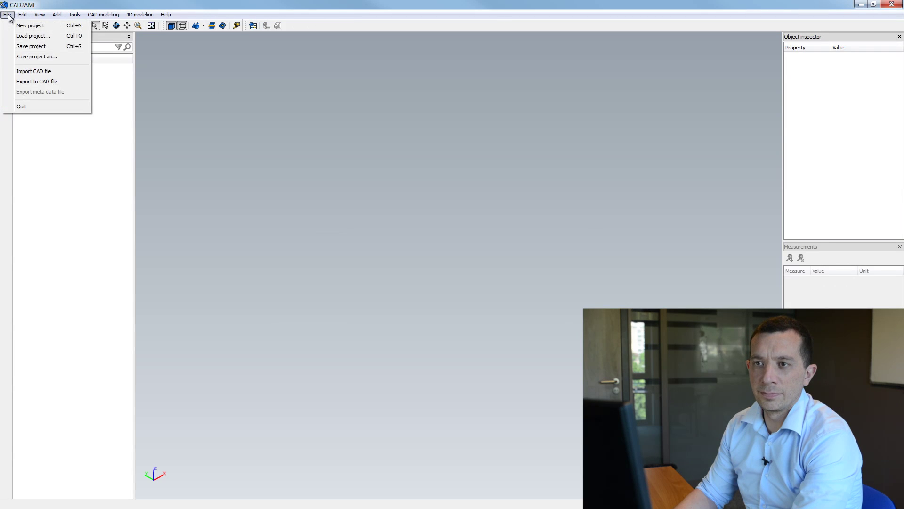
click(21, 35)
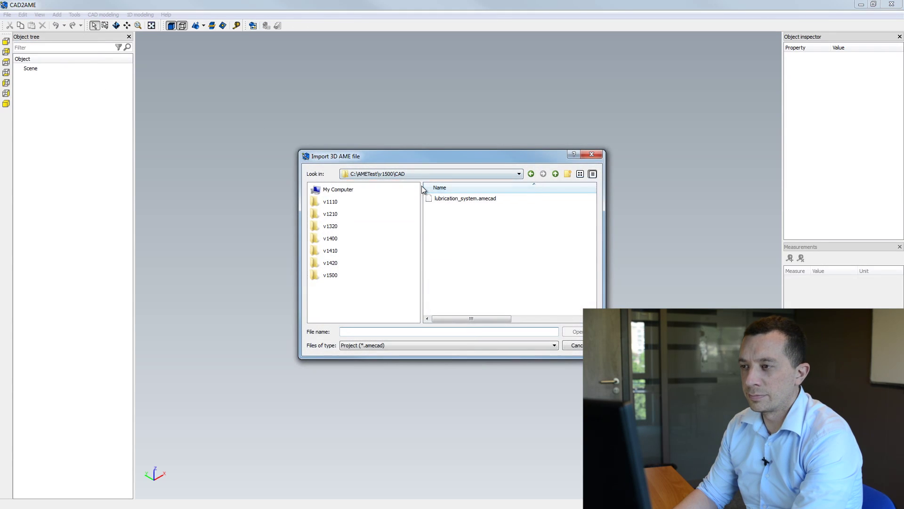
click(468, 200)
double_click(468, 198)
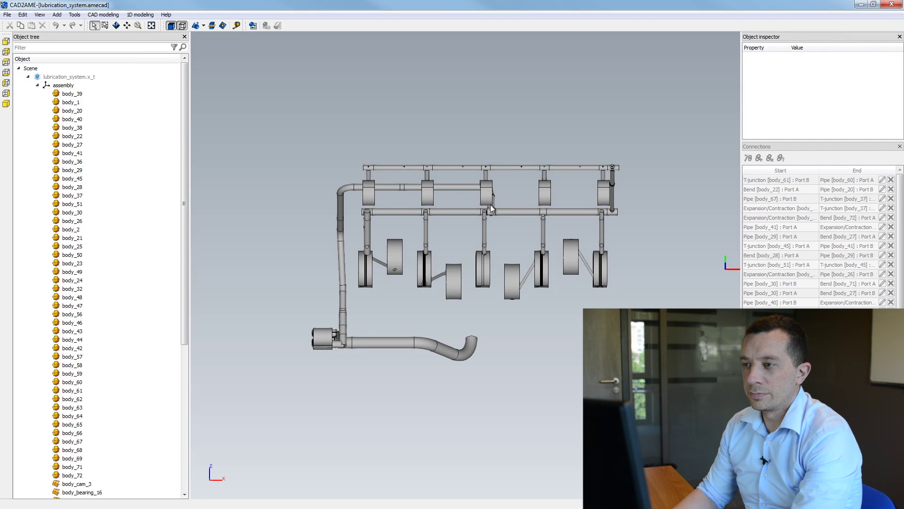
Step: Show the 1D primitive view and label every unconnected Port A and Port B
click(253, 26)
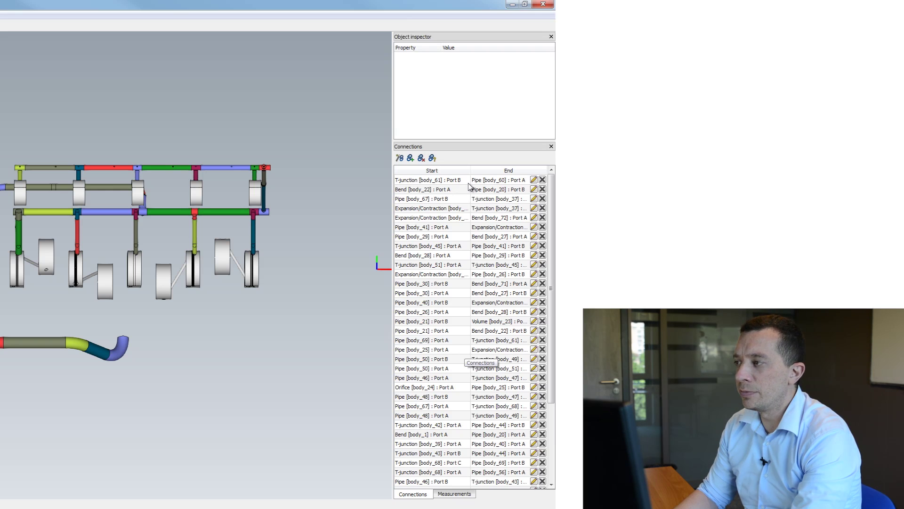
click(432, 158)
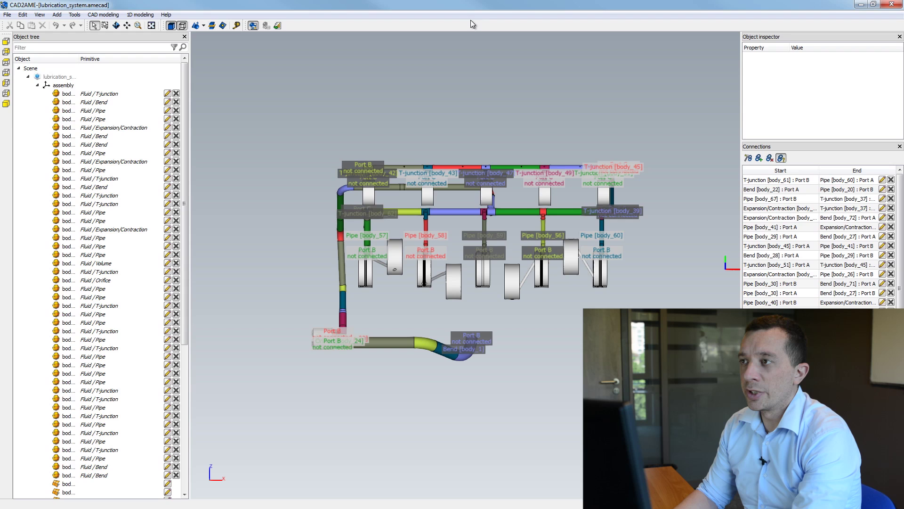
Step: Restore CAD2AME to a smaller window over Amesim and narrow the object tree
drag(488, 8, 599, 184)
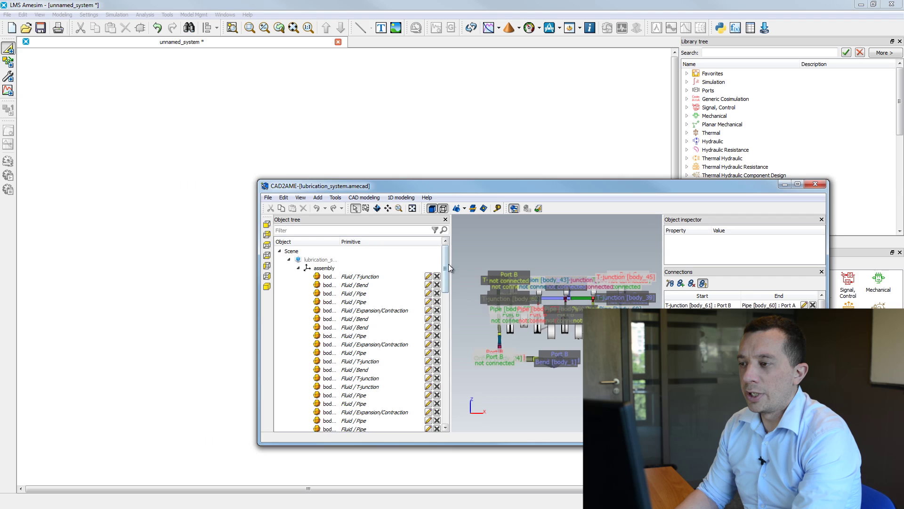
drag(450, 267, 406, 267)
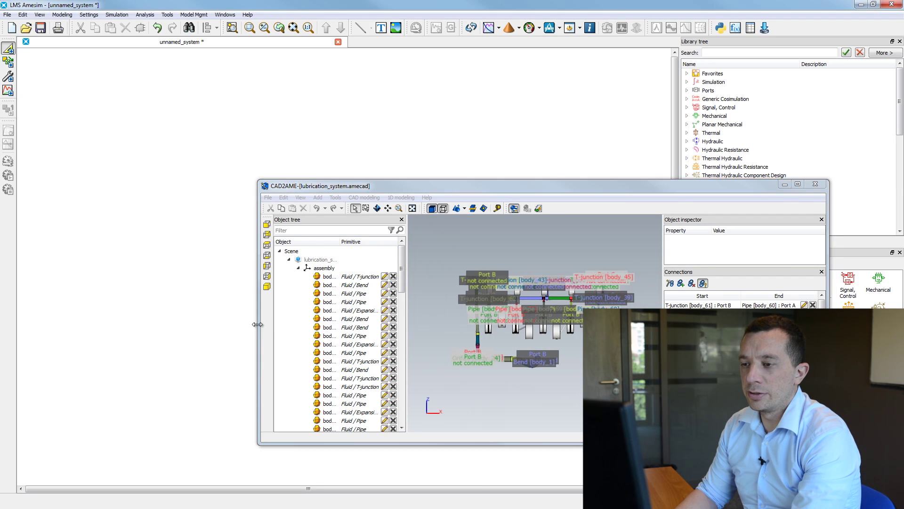
drag(258, 324, 326, 324)
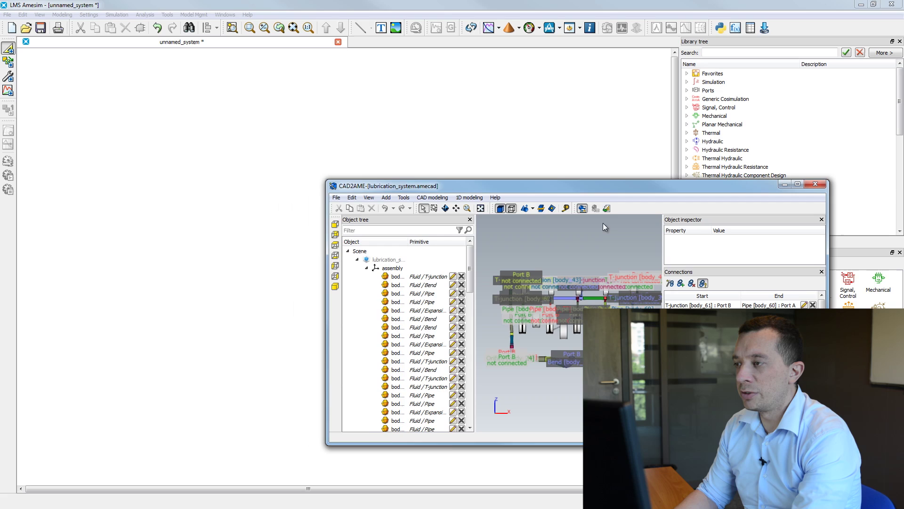
Step: Start sketch generation and select the Thermal fluid application libraries
click(607, 209)
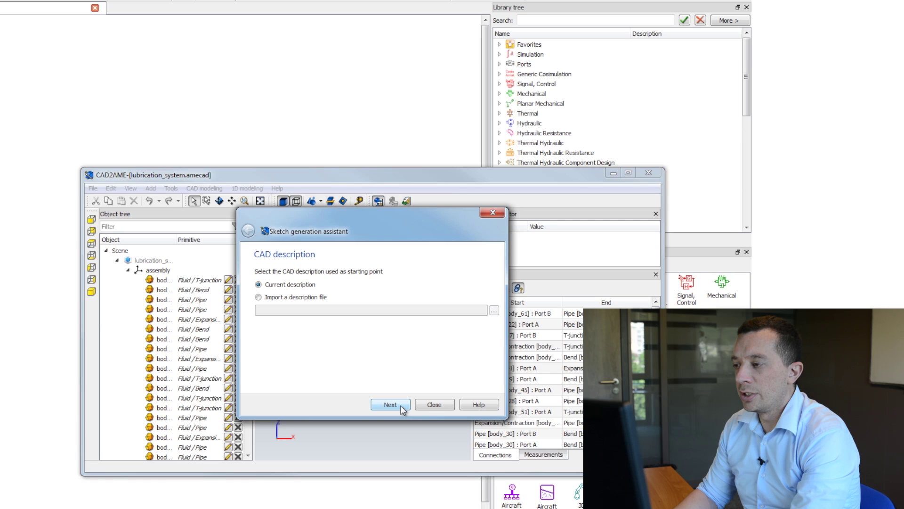
click(400, 405)
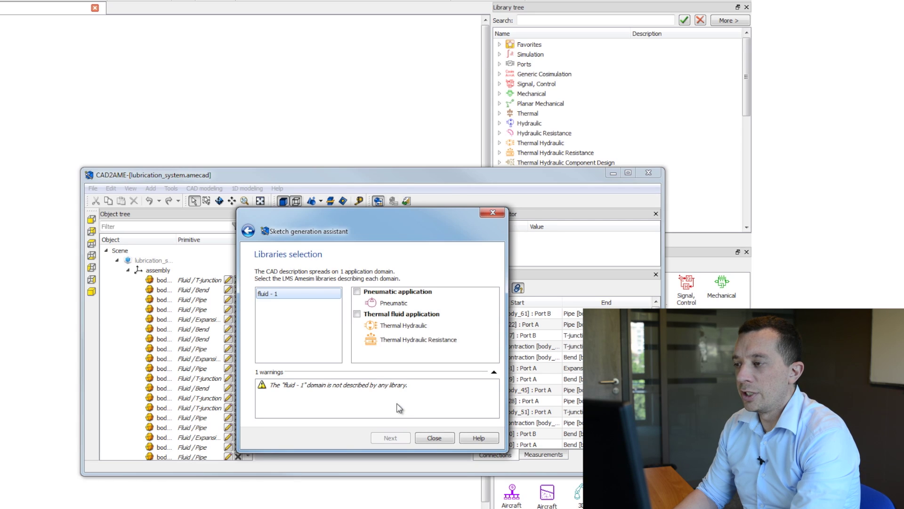
click(357, 314)
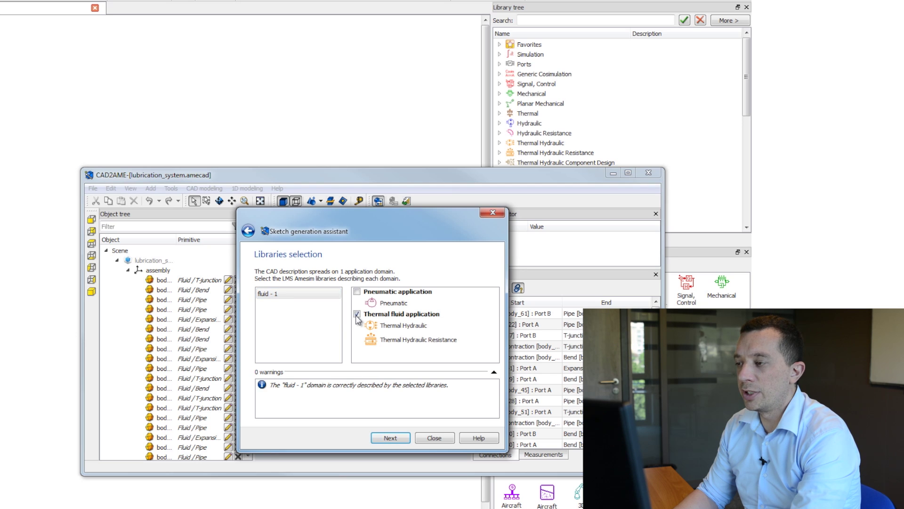
click(397, 438)
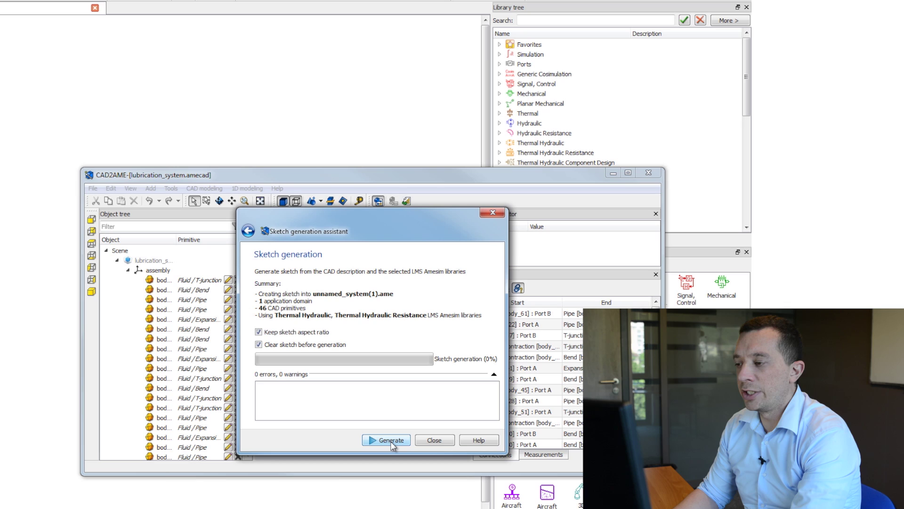
Step: Generate the Amesim sketch, completing with 0 errors and 0 warnings
click(390, 440)
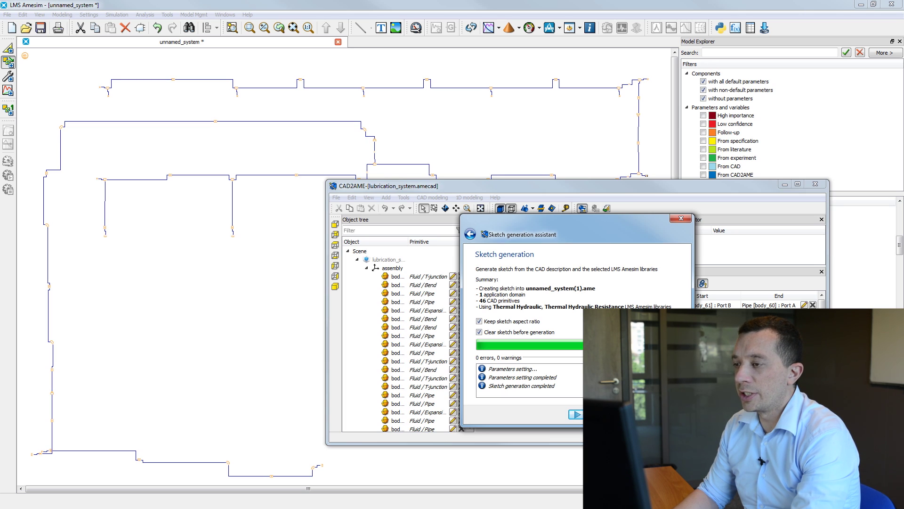
Step: Close the Sketch generation assistant and minimize CAD2AME to reveal the generated lubrication sketch
click(575, 414)
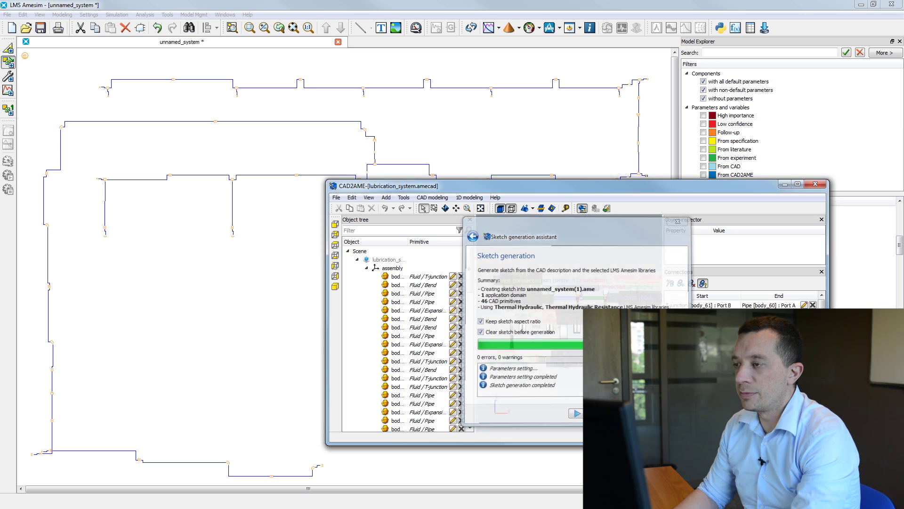
click(784, 184)
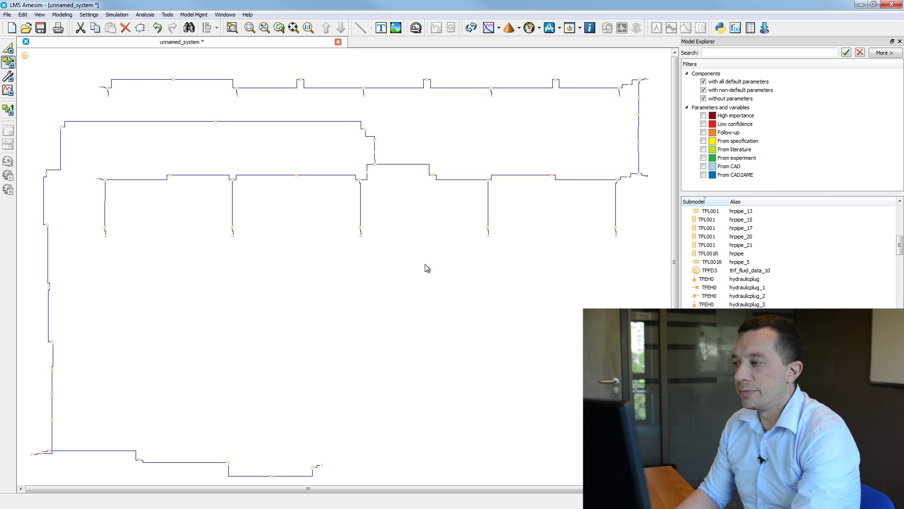
Step: Show hrpipe_21 [TPL001] parameters: cross-sectional area, hydraulic diameter, length and relative roughness
click(633, 244)
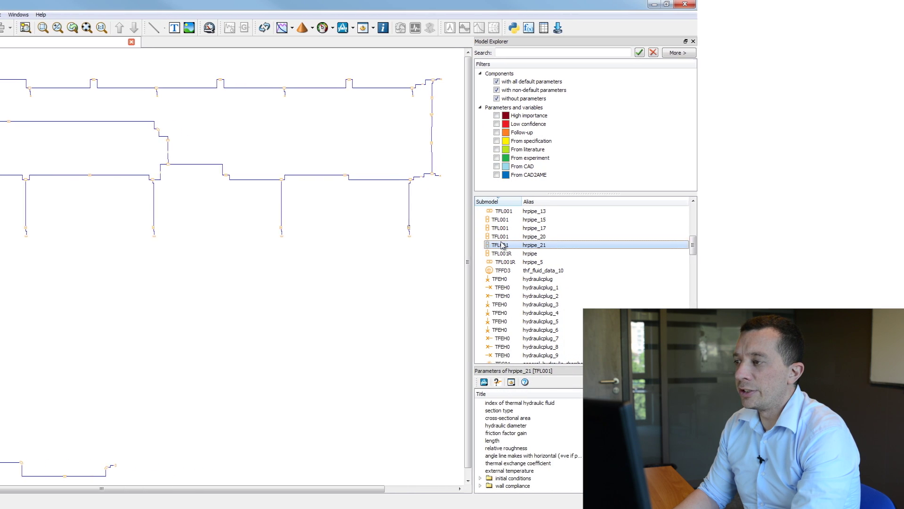